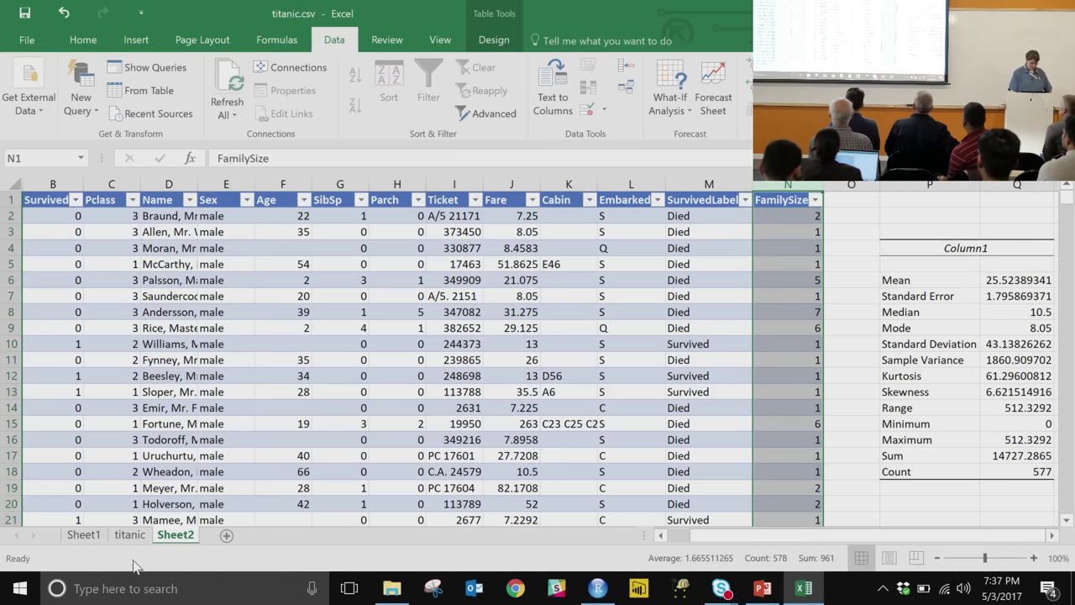
In the pivot table on Sheet1, move the Sex field from the filters to the rows and remove both Fare values
{"action": "left_click", "coordinate": [111, 520]}
{"action": "left_click", "coordinate": [83, 535]}
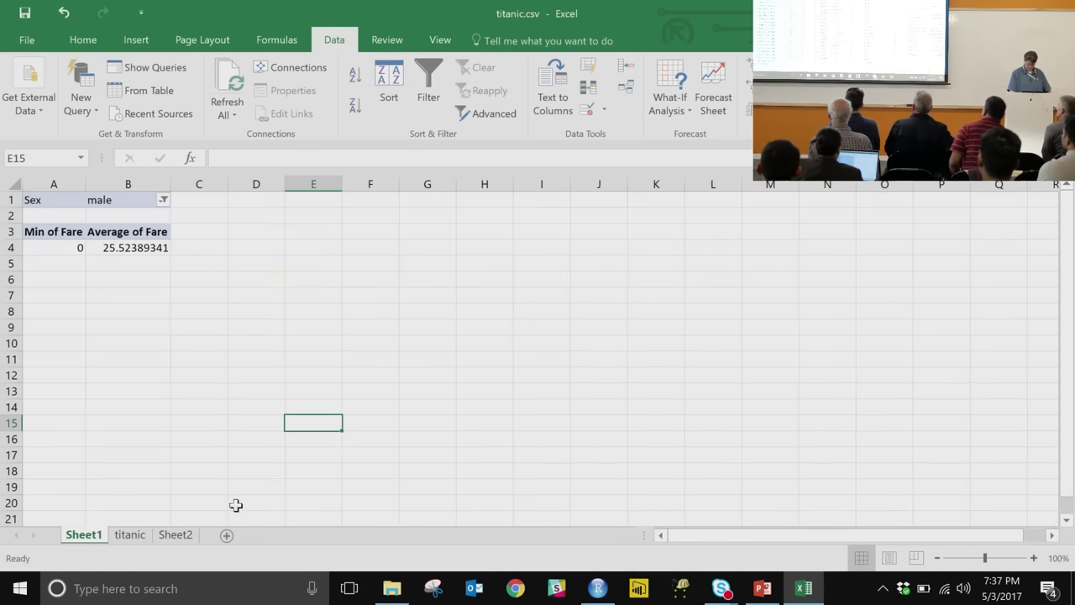
{"action": "left_click", "coordinate": [126, 247]}
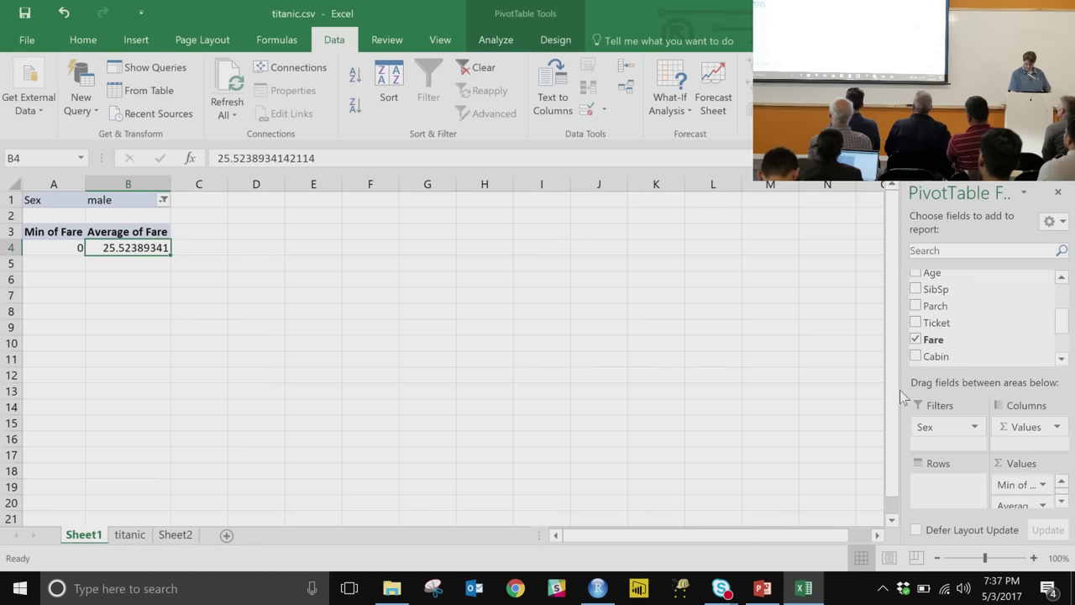
{"action": "left_click_drag", "start_coordinate": [945, 428], "coordinate": [949, 485]}
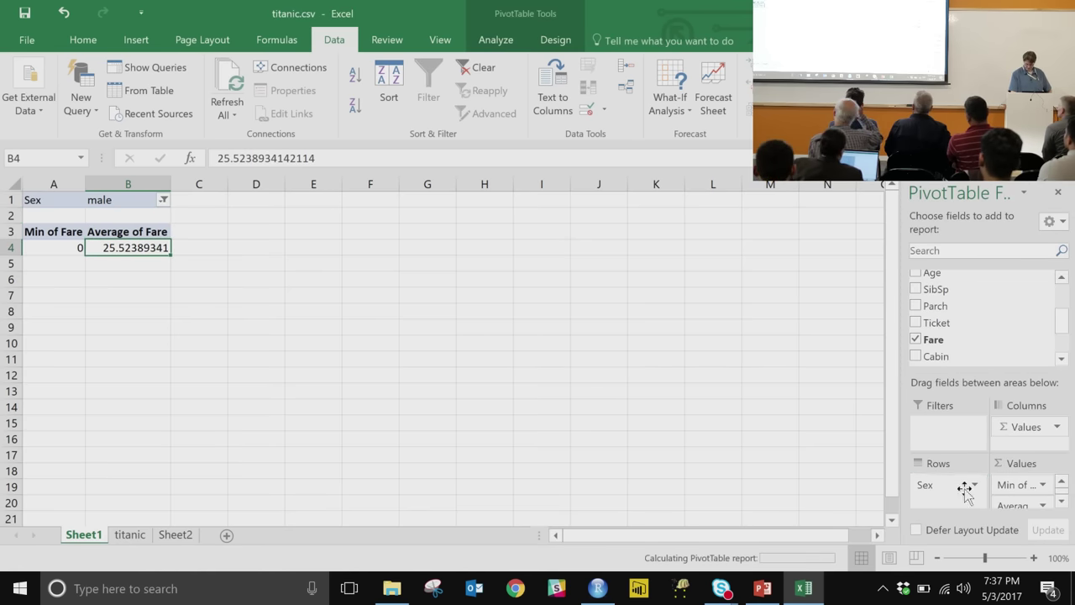
{"action": "left_click_drag", "start_coordinate": [719, 370], "coordinate": [720, 372]}
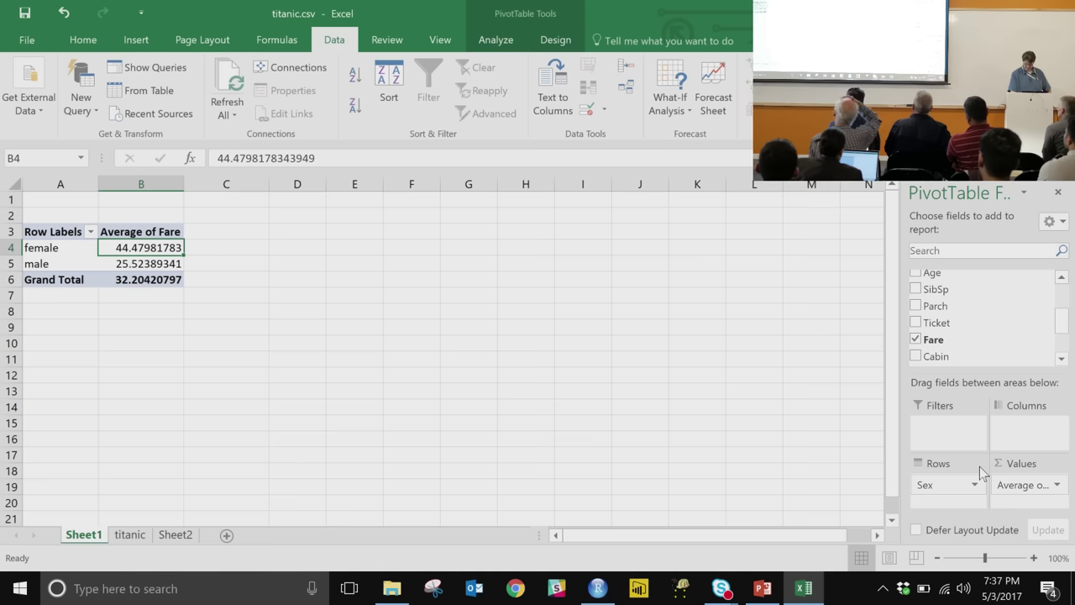
{"action": "left_click_drag", "start_coordinate": [1019, 502], "coordinate": [720, 394]}
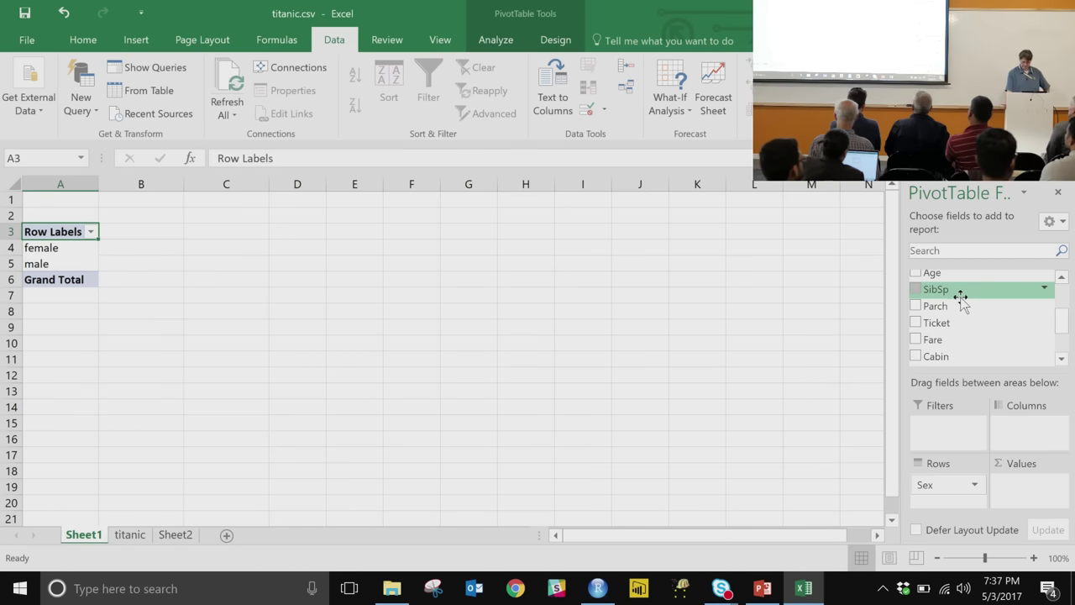
Add the Pclass field to the pivot table's rows, nested under Sex
{"action": "scroll", "coordinate": [964, 302], "scroll_direction": "down", "scroll_amount": 2}
{"action": "scroll", "coordinate": [1071, 329], "scroll_direction": "up", "scroll_amount": 1}
{"action": "scroll", "coordinate": [820, 363], "scroll_direction": "up", "scroll_amount": 2}
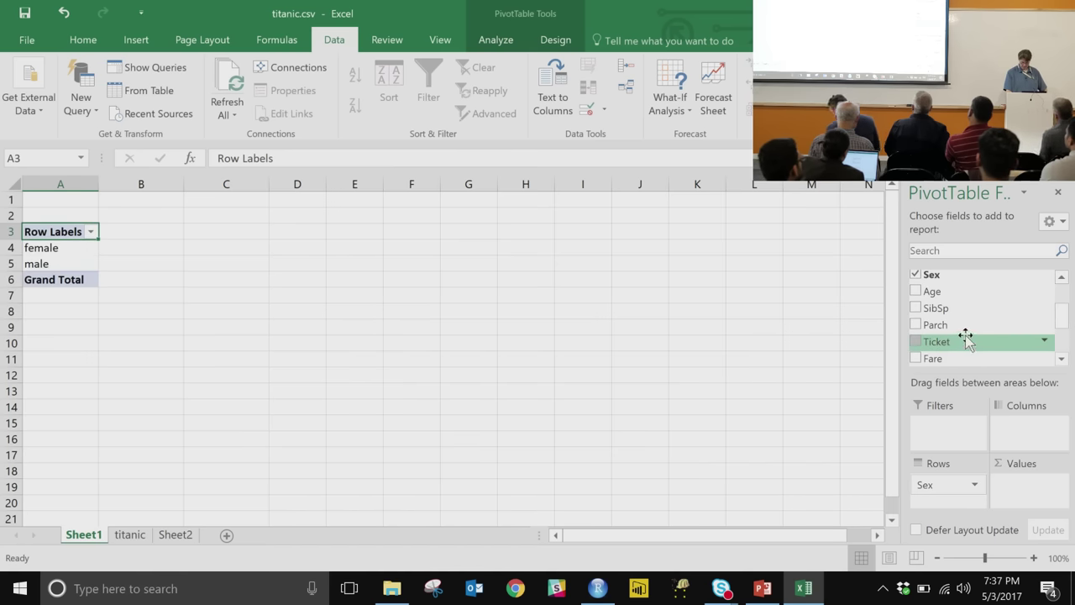
{"action": "left_click_drag", "start_coordinate": [1064, 319], "coordinate": [1065, 304]}
{"action": "left_click_drag", "start_coordinate": [981, 319], "coordinate": [952, 496]}
Add SurvivedLabel to the pivot table's columns and FamilySize to its values
{"action": "left_click_drag", "start_coordinate": [1063, 296], "coordinate": [1064, 353]}
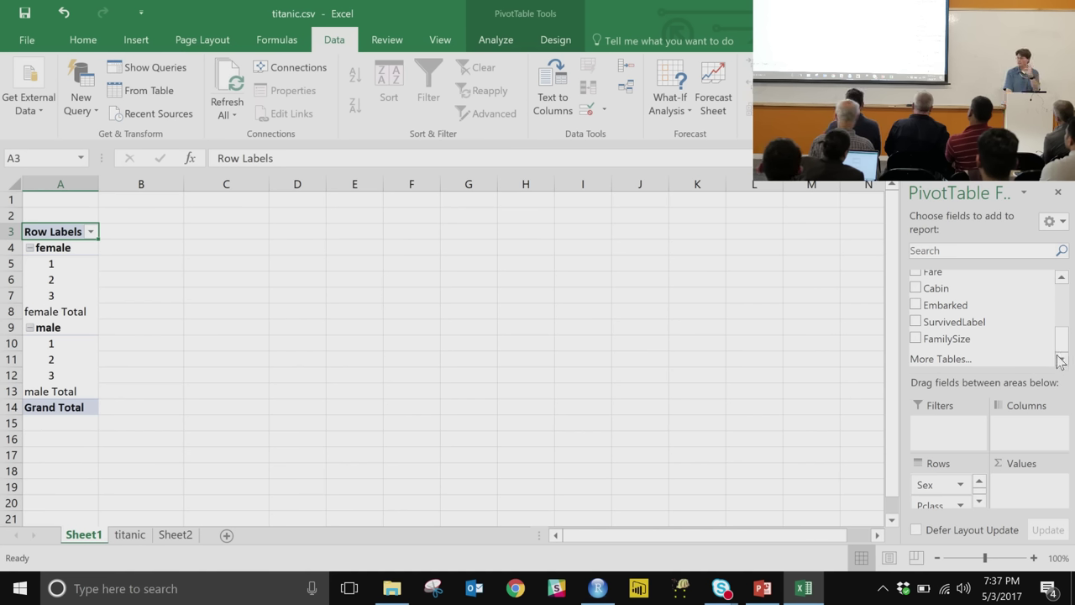
{"action": "left_click_drag", "start_coordinate": [967, 323], "coordinate": [1032, 433]}
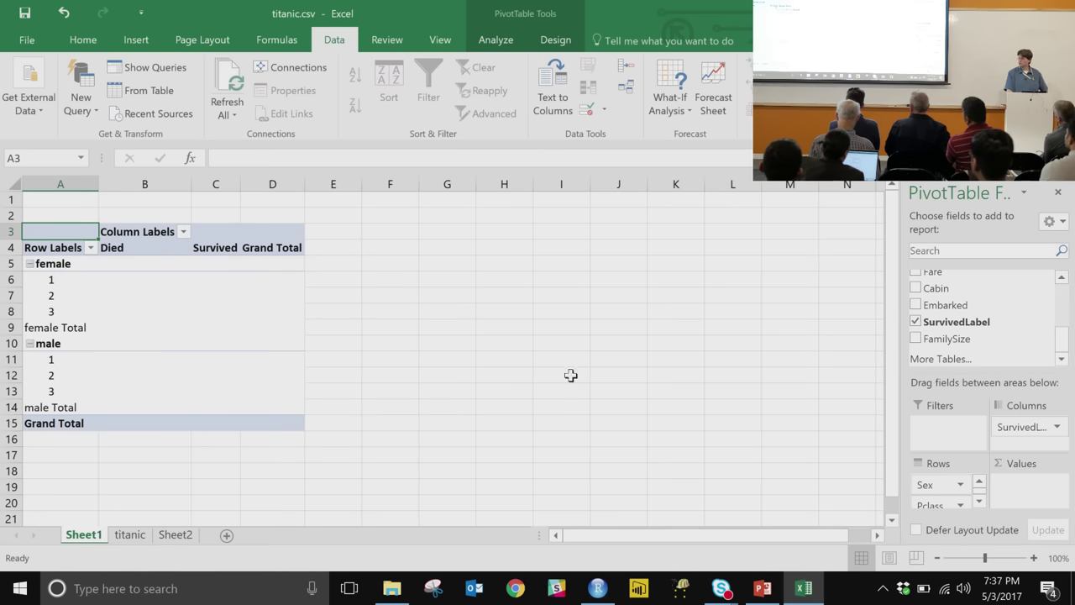
{"action": "left_click_drag", "start_coordinate": [943, 341], "coordinate": [1027, 482]}
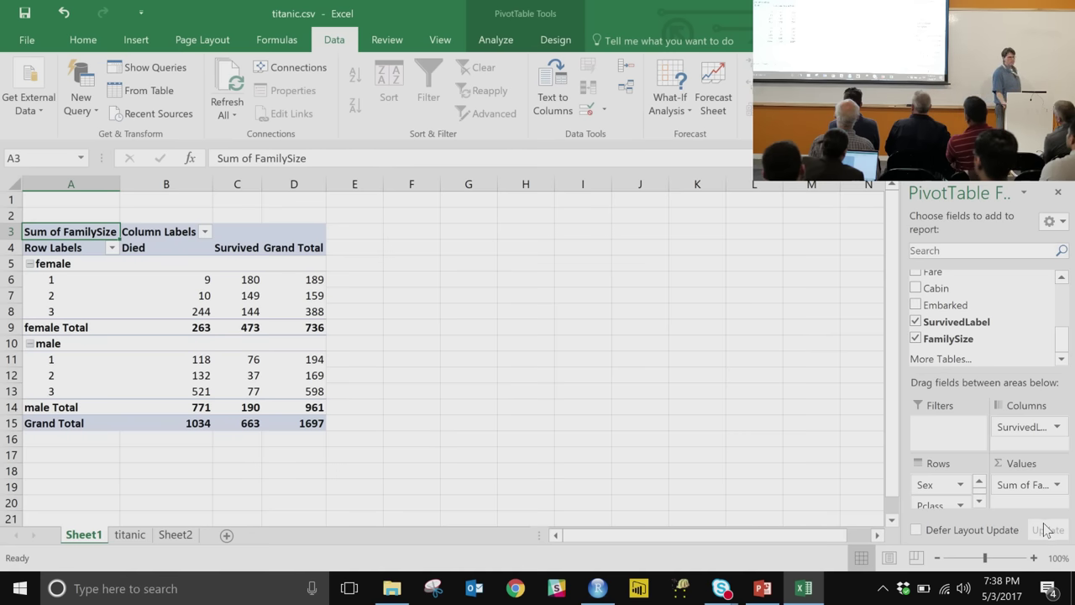
Summarize the FamilySize value field by Average instead of Sum
{"action": "left_click", "coordinate": [1057, 486]}
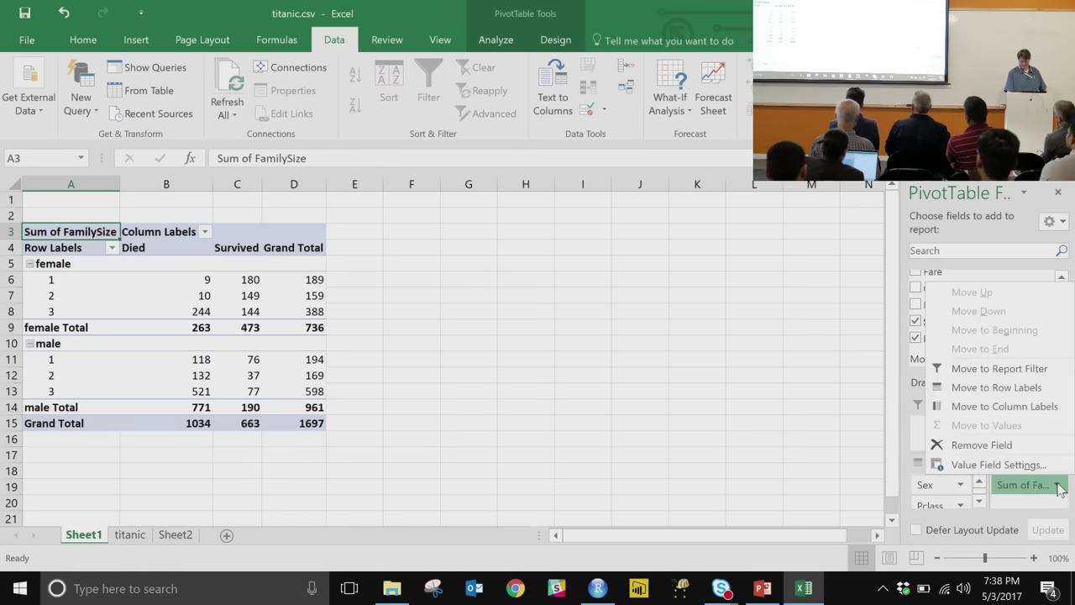
{"action": "left_click", "coordinate": [966, 464]}
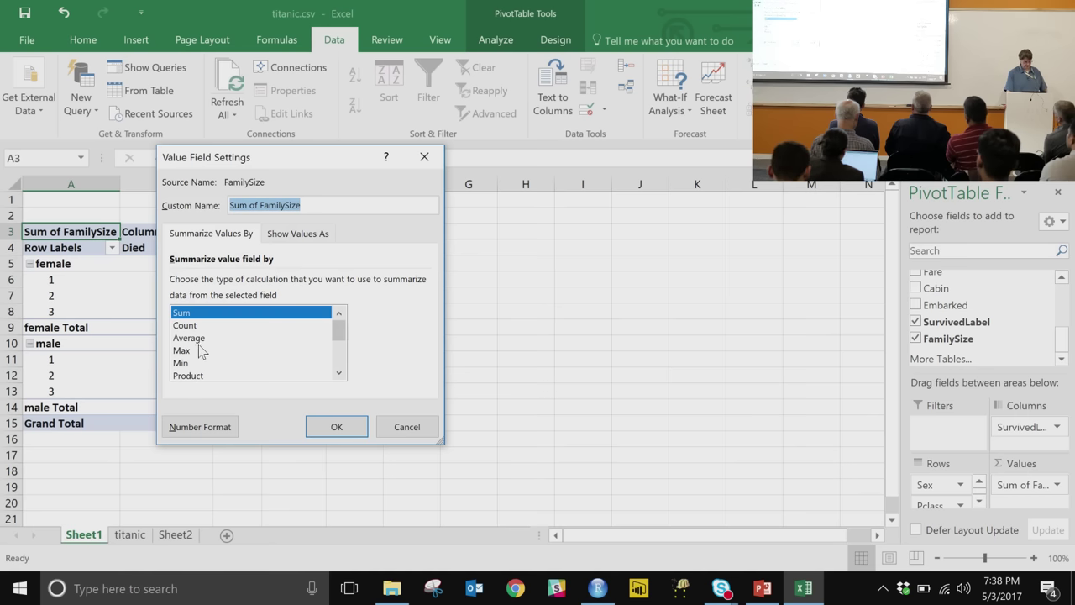
{"action": "left_click", "coordinate": [192, 337]}
{"action": "left_click", "coordinate": [334, 426]}
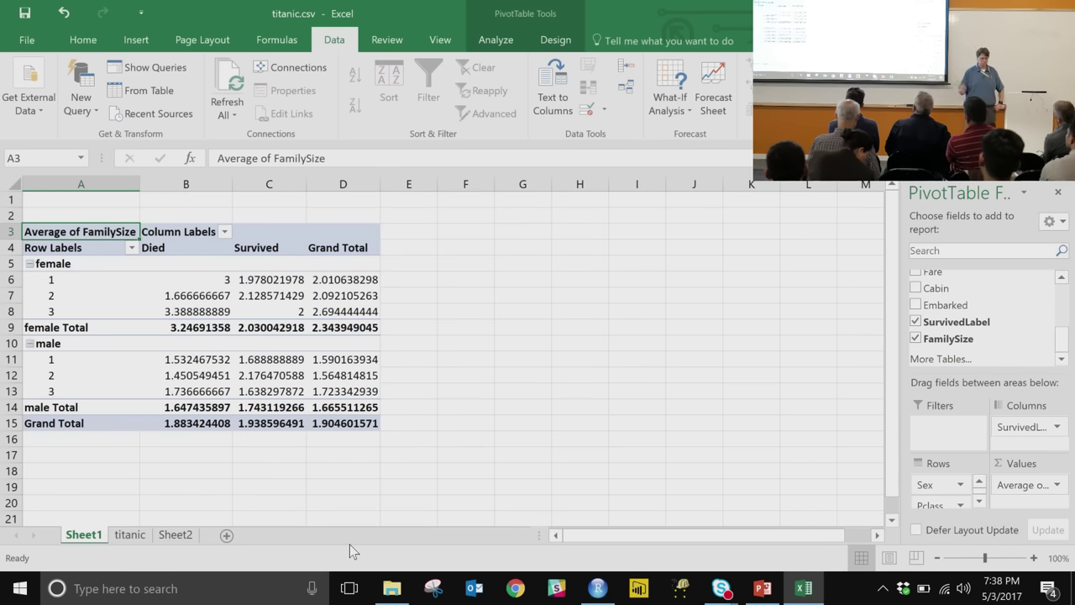
Insert a clustered column PivotChart of the average family size data and enlarge it
{"action": "left_click", "coordinate": [261, 326]}
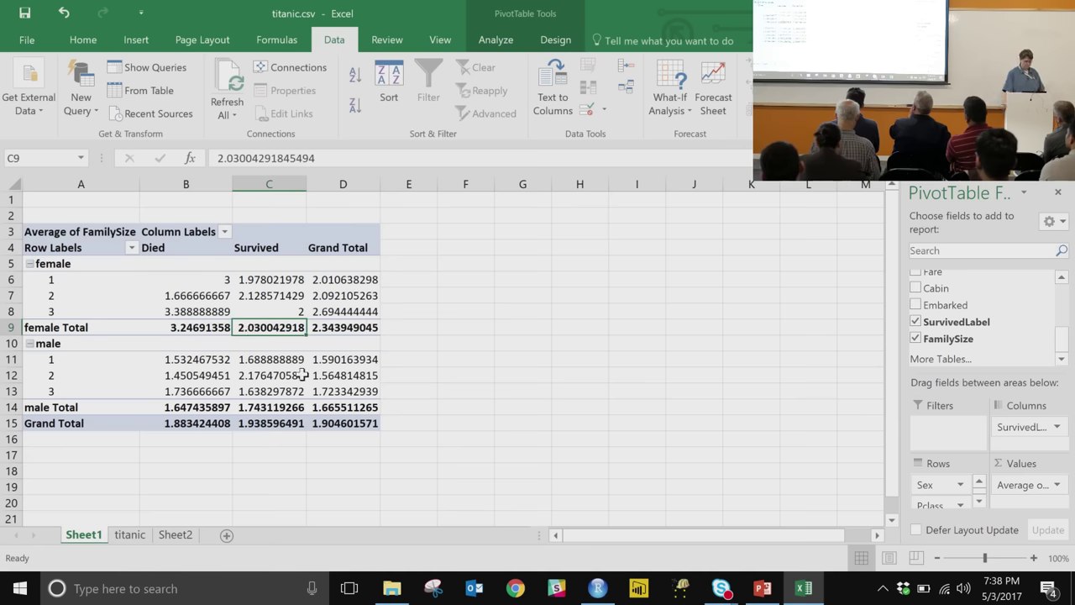
{"action": "left_click", "coordinate": [136, 40]}
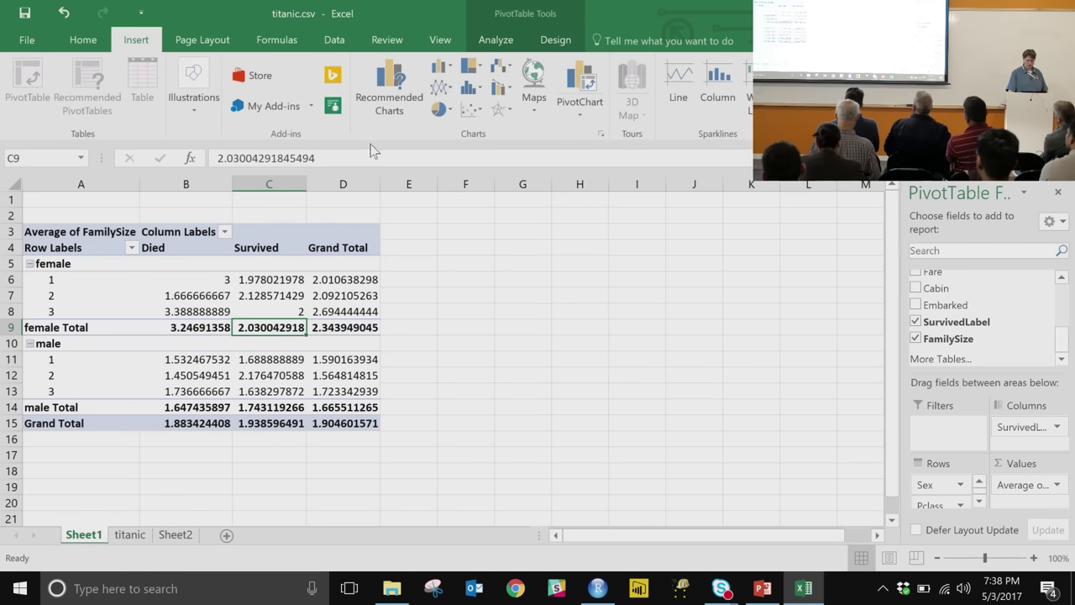
{"action": "left_click", "coordinate": [580, 80]}
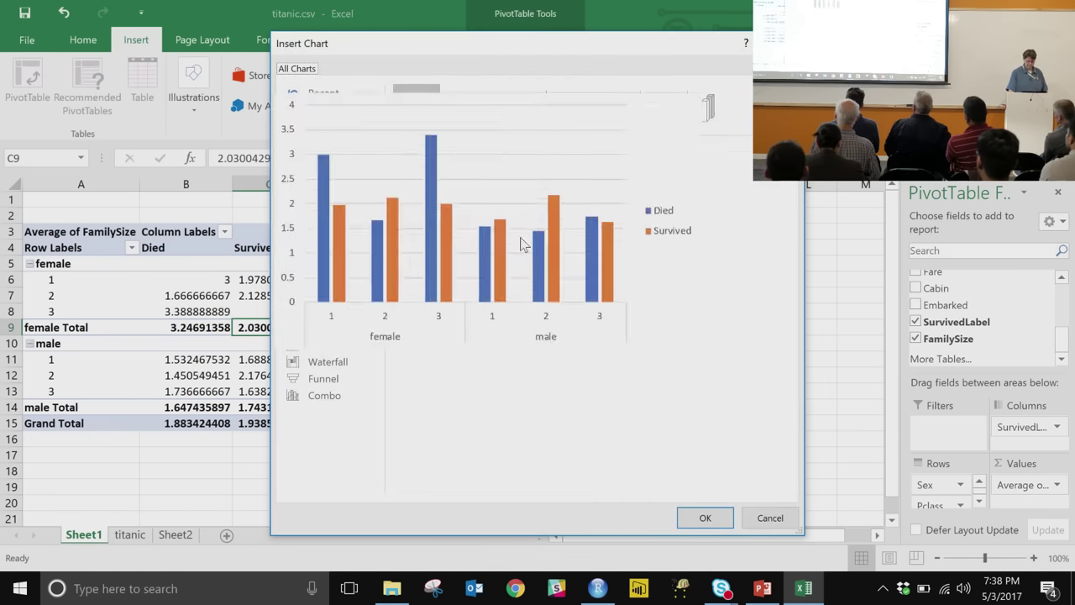
{"action": "left_click", "coordinate": [704, 519]}
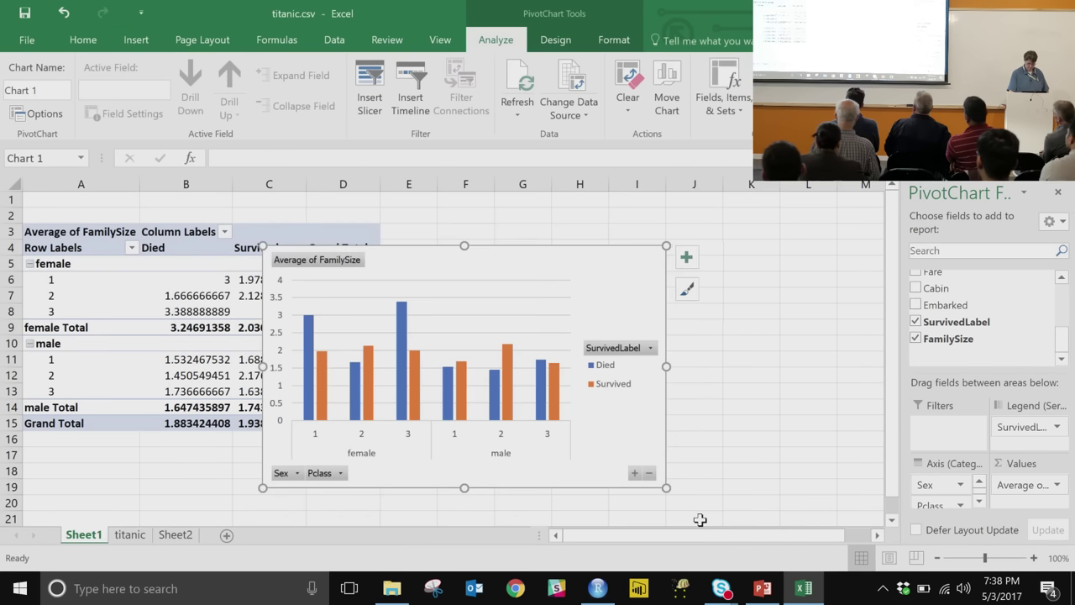
{"action": "left_click_drag", "start_coordinate": [666, 246], "coordinate": [764, 200]}
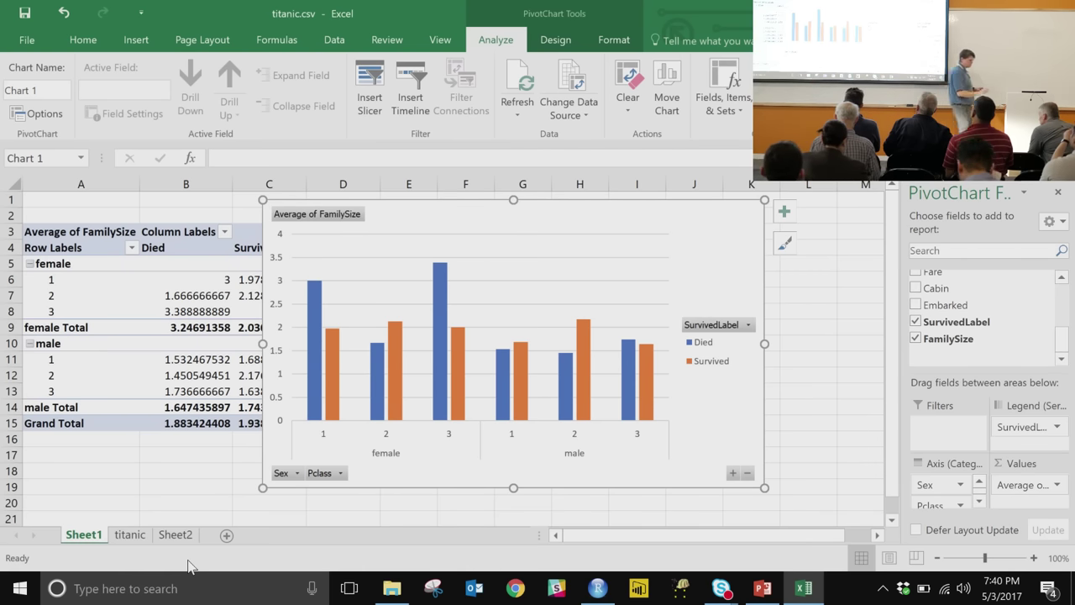
Delete the clustered column PivotChart from Sheet1
{"action": "left_click", "coordinate": [202, 215]}
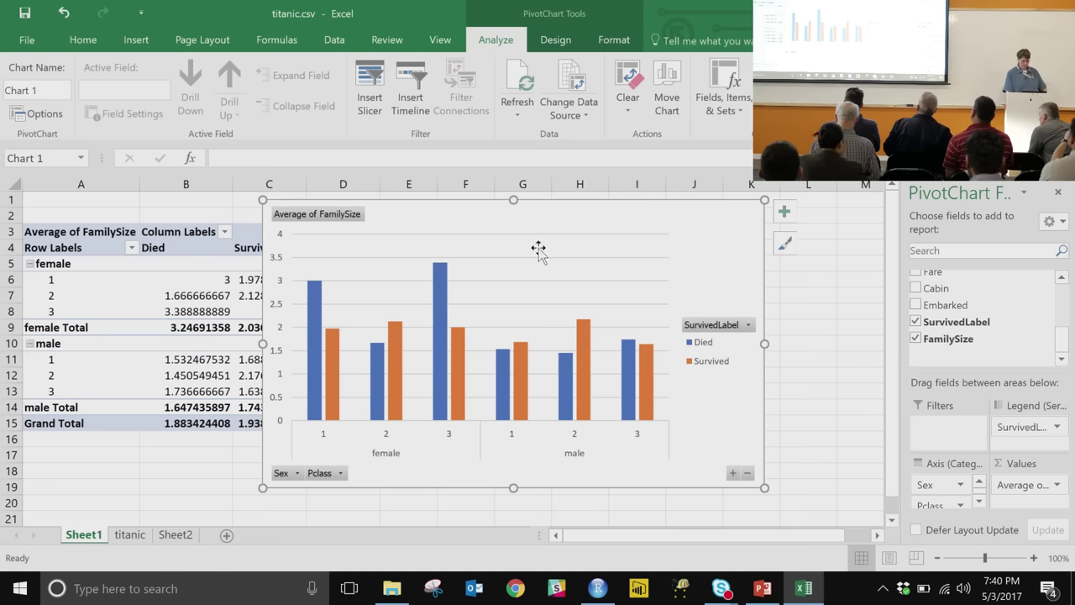
{"action": "key", "text": "alt+j"}
{"action": "key", "text": "c"}
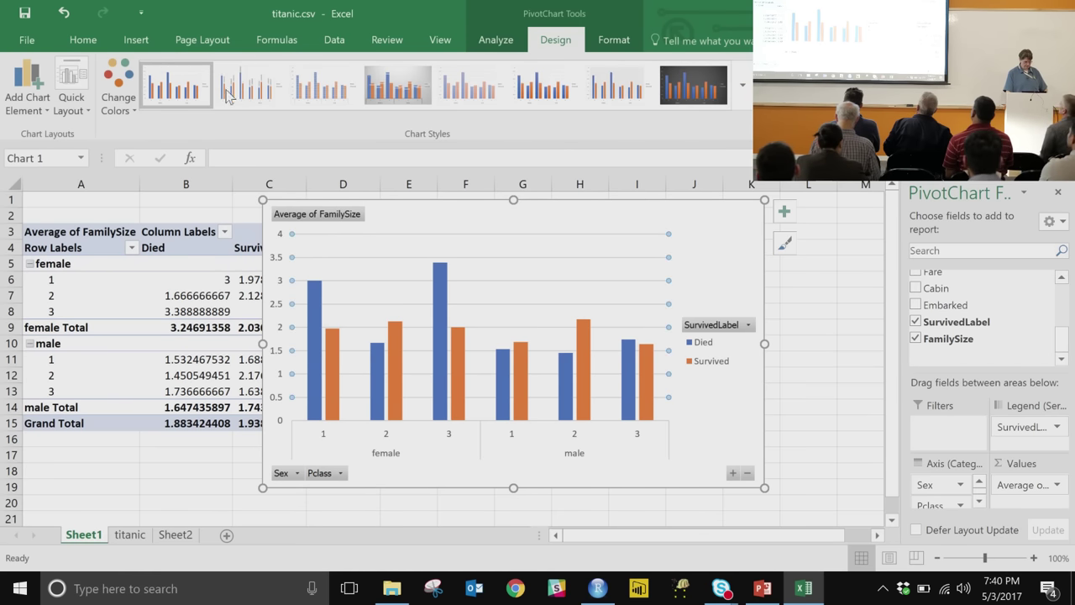
{"action": "left_click", "coordinate": [136, 40]}
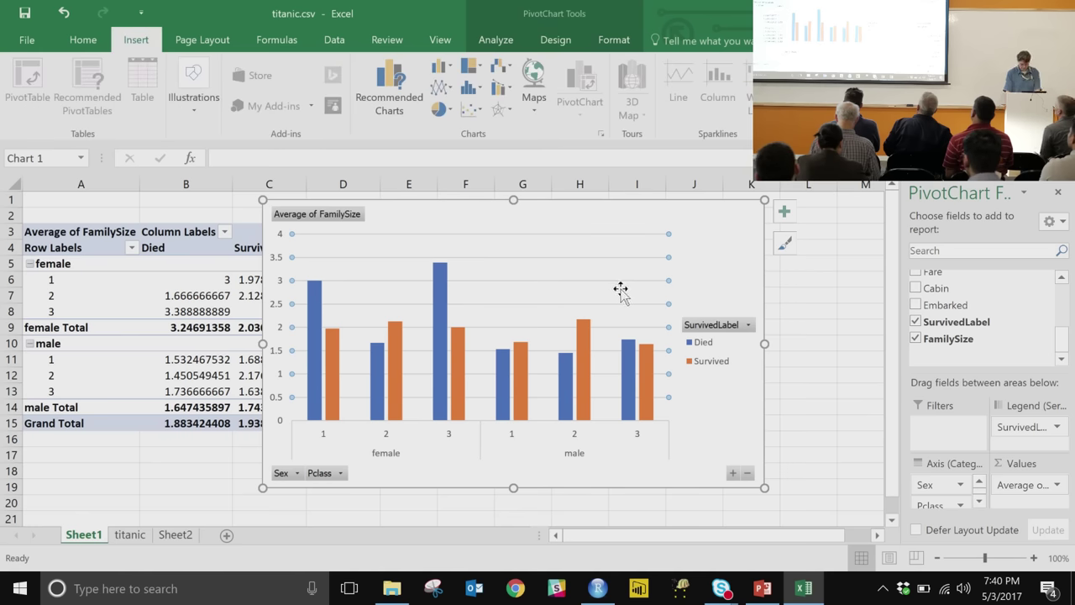
{"action": "key", "text": "Delete"}
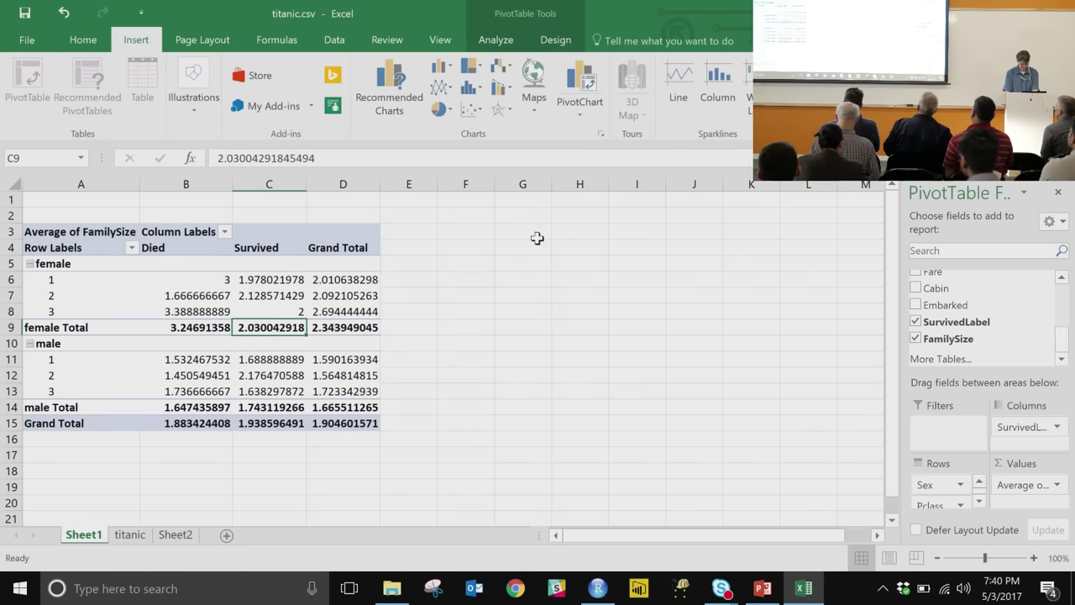
Try to use the Histogram chart type for a PivotChart based on the pivot table
{"action": "left_click", "coordinate": [326, 294]}
{"action": "left_click", "coordinate": [567, 109]}
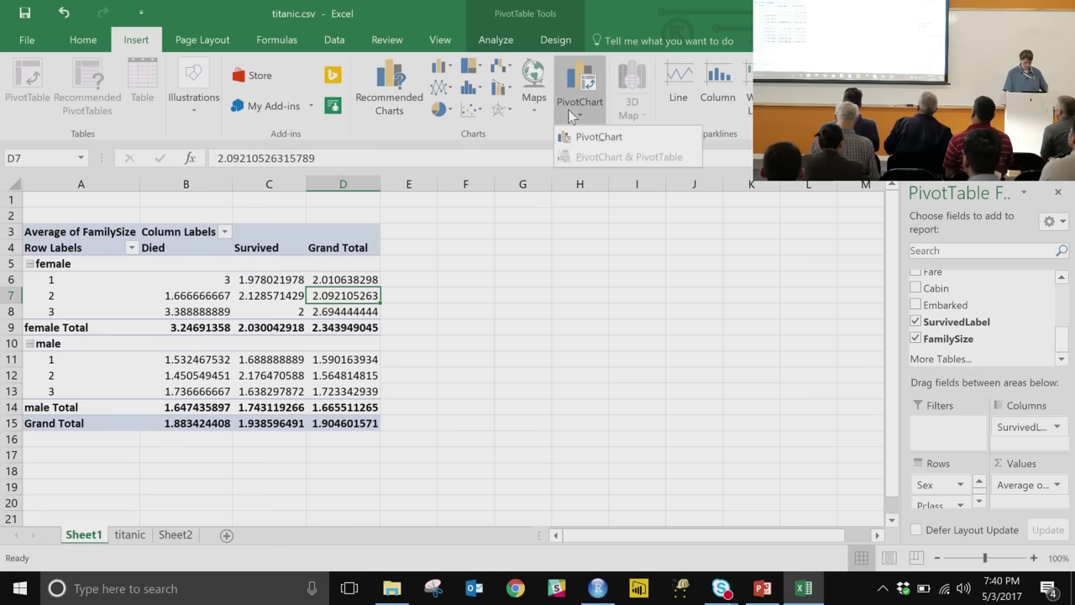
{"action": "left_click", "coordinate": [588, 133]}
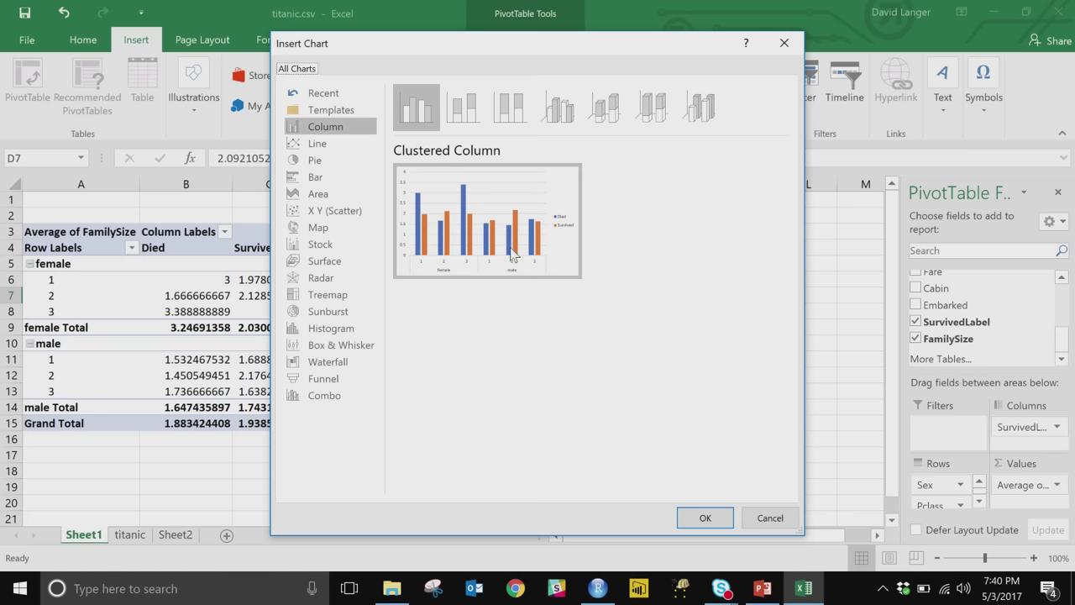
{"action": "left_click", "coordinate": [329, 332]}
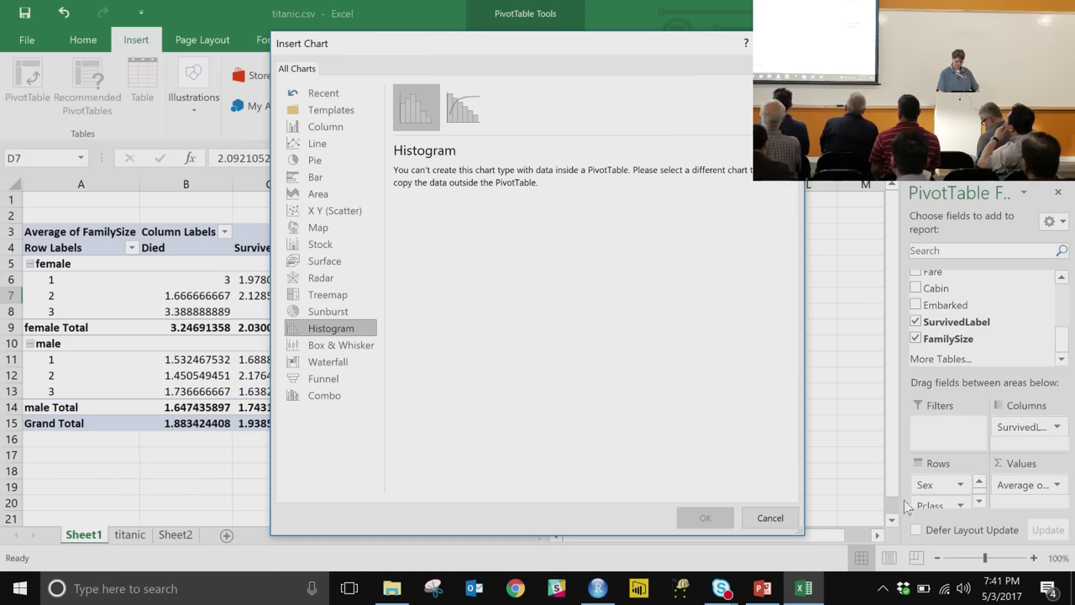
{"action": "left_click", "coordinate": [771, 517]}
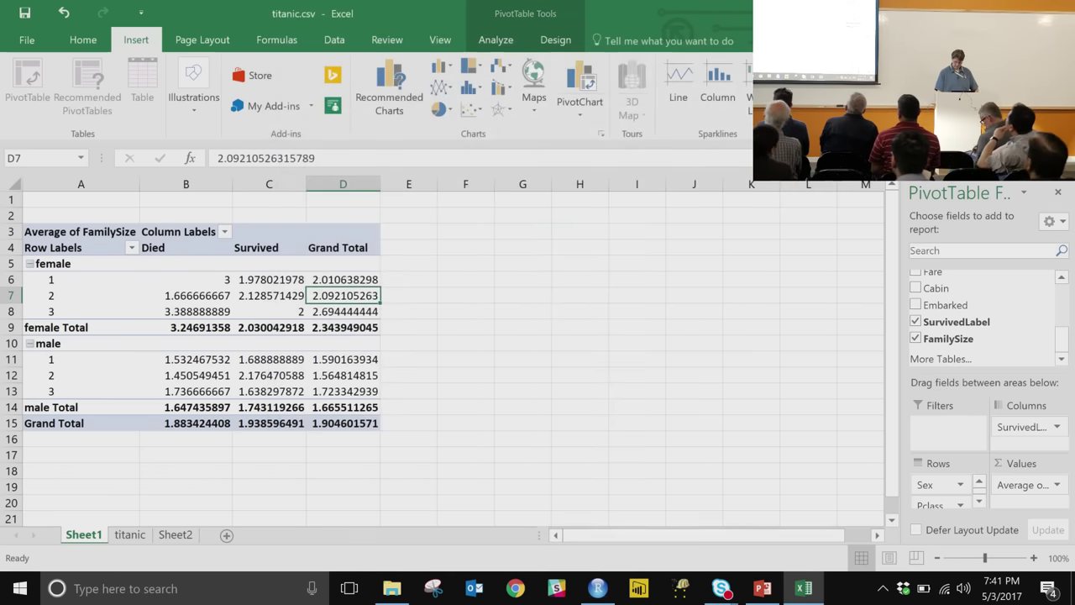
Switch to RStudio, run the ggplot2 code for the FamilySize histograms faceted by Sex and Pclass, and view the plot in a maximized zoom window
{"action": "left_click", "coordinate": [978, 12]}
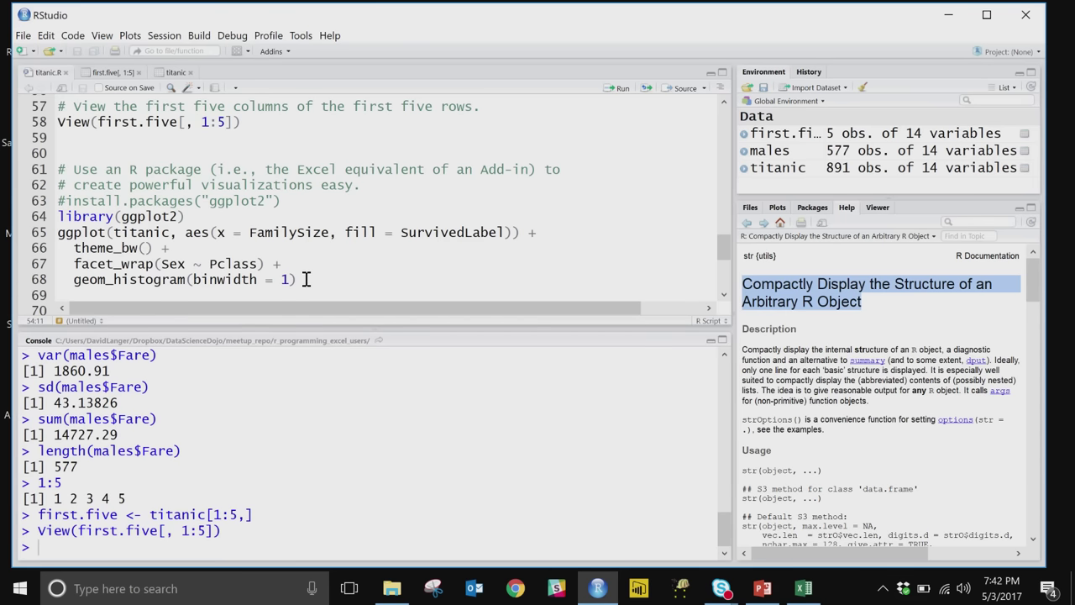
{"action": "left_click_drag", "start_coordinate": [303, 280], "coordinate": [48, 217]}
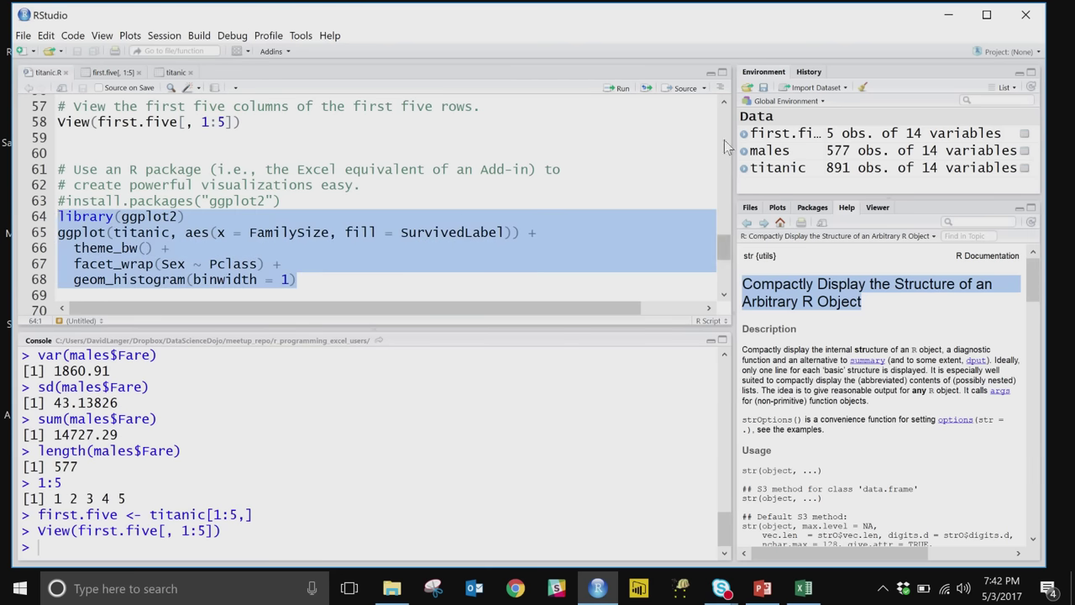
{"action": "left_click", "coordinate": [622, 89]}
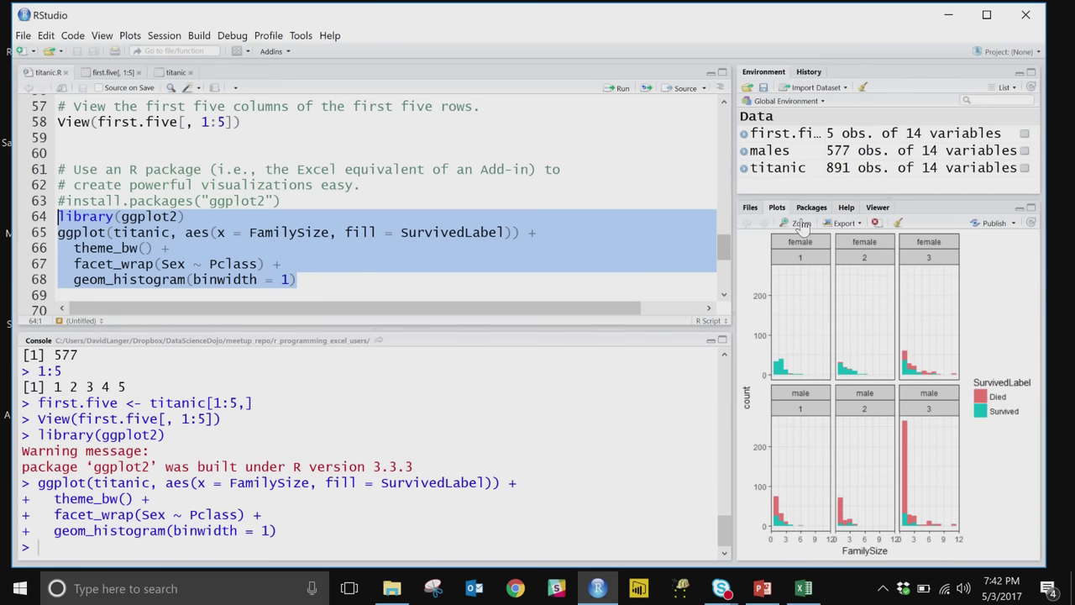
{"action": "left_click", "coordinate": [802, 224]}
{"action": "left_click", "coordinate": [634, 100]}
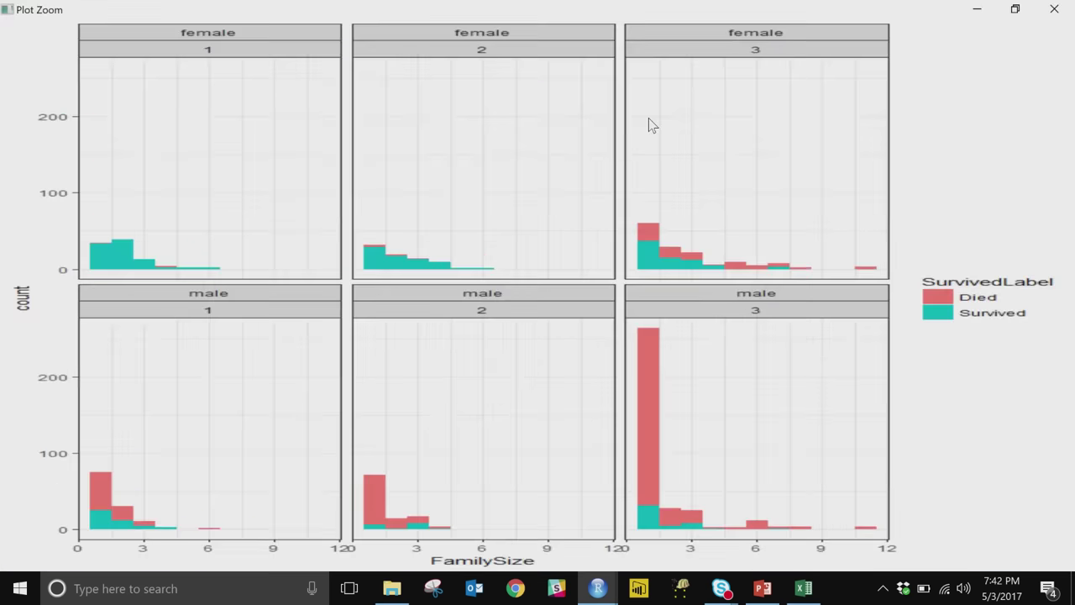